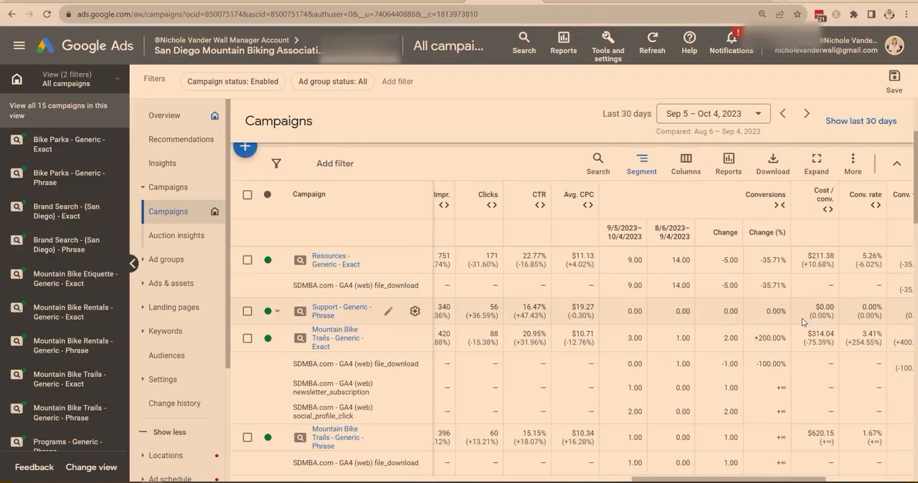
drag(916, 351, 236, 0)
click(477, 269)
click(232, 276)
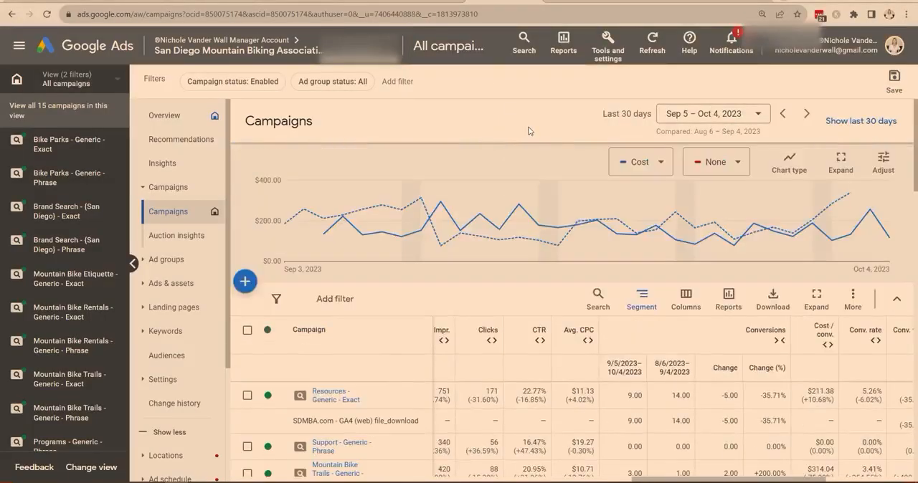
click(897, 300)
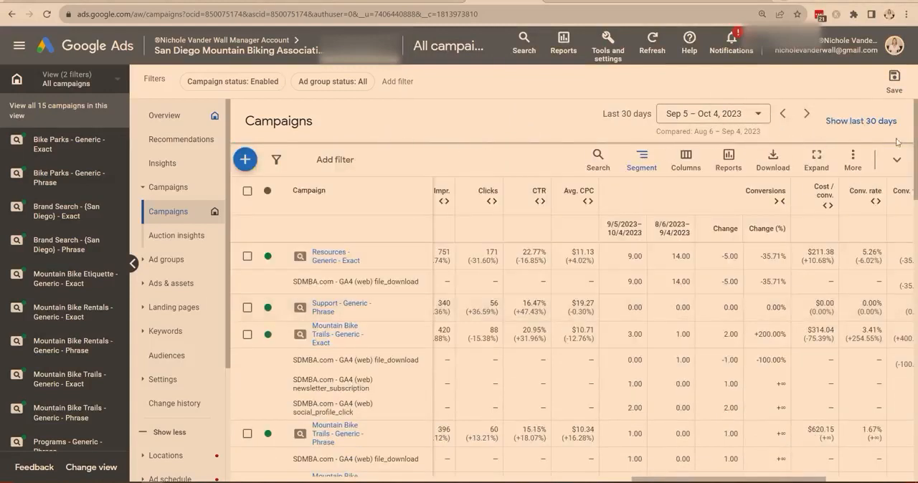
click(897, 161)
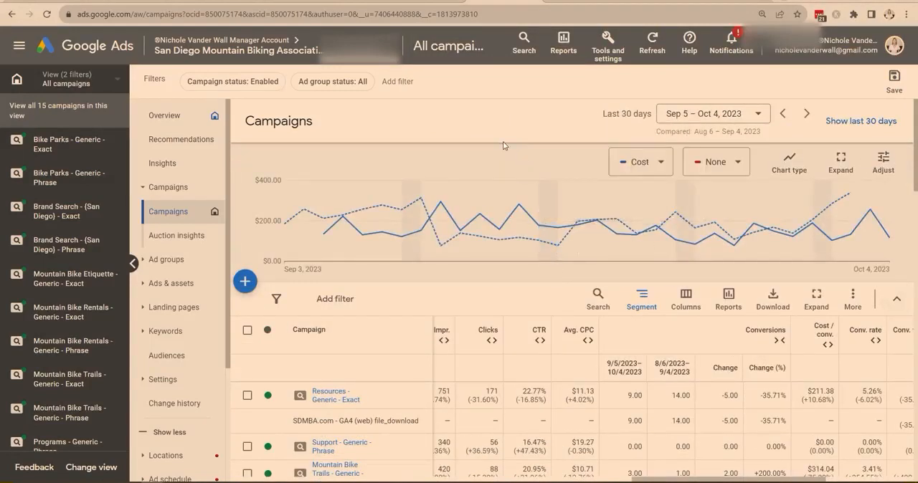
Apply the Last 30 days date range with comparison against the previous period.
click(685, 117)
scroll(552, 238, up, 3)
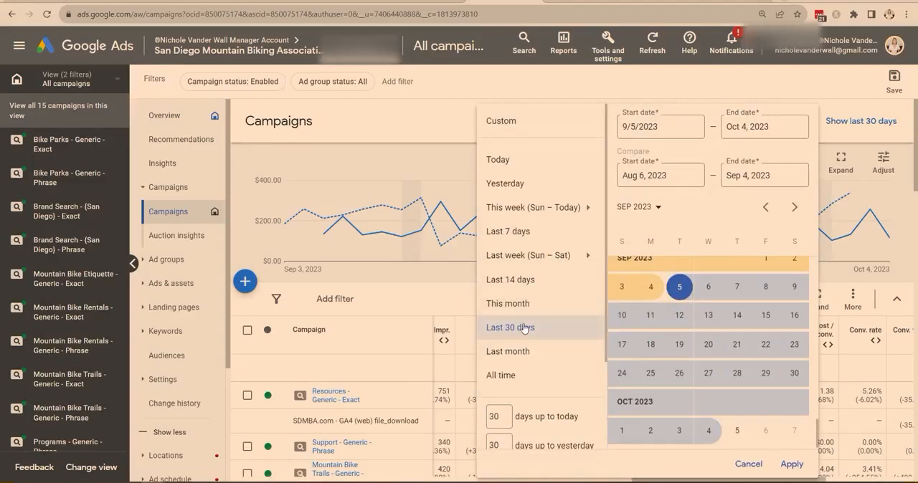
scroll(527, 315, down, 2)
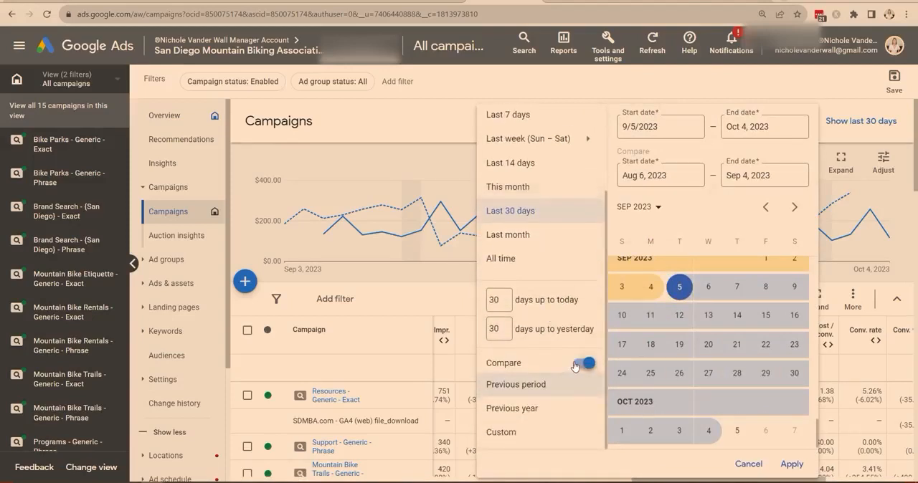
click(573, 367)
click(582, 437)
click(545, 388)
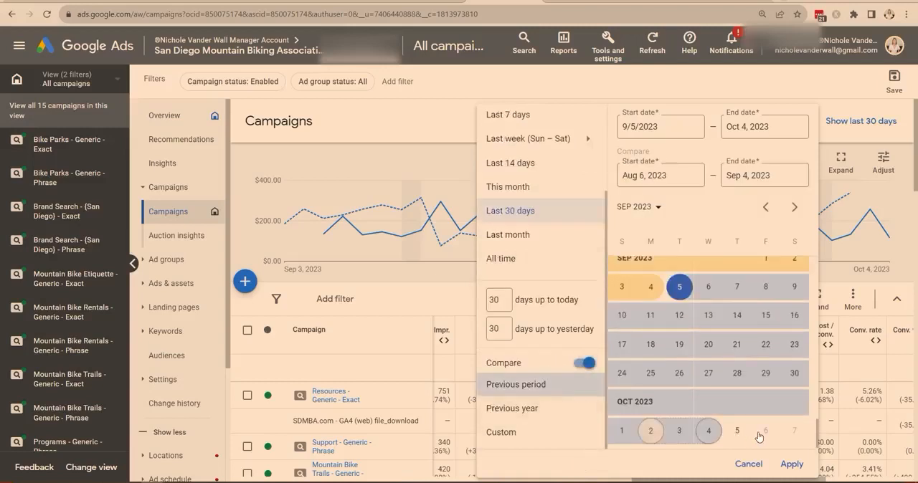
click(792, 464)
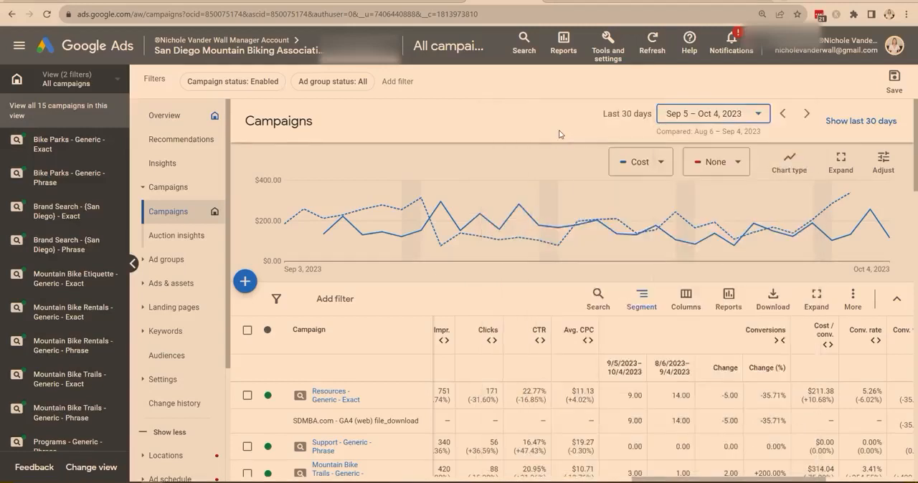
Expand the Cost and Conversions columns of the campaigns table to show both periods and their changes.
scroll(558, 130, down, 1)
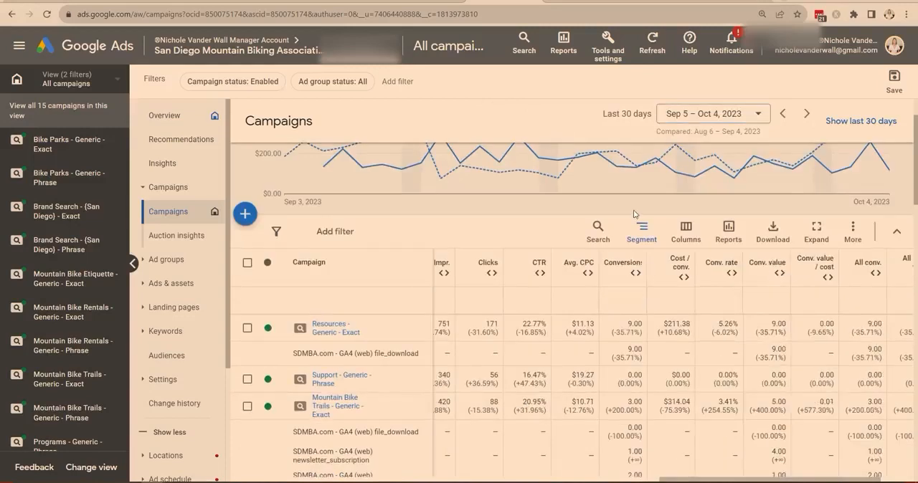
drag(746, 480, 592, 481)
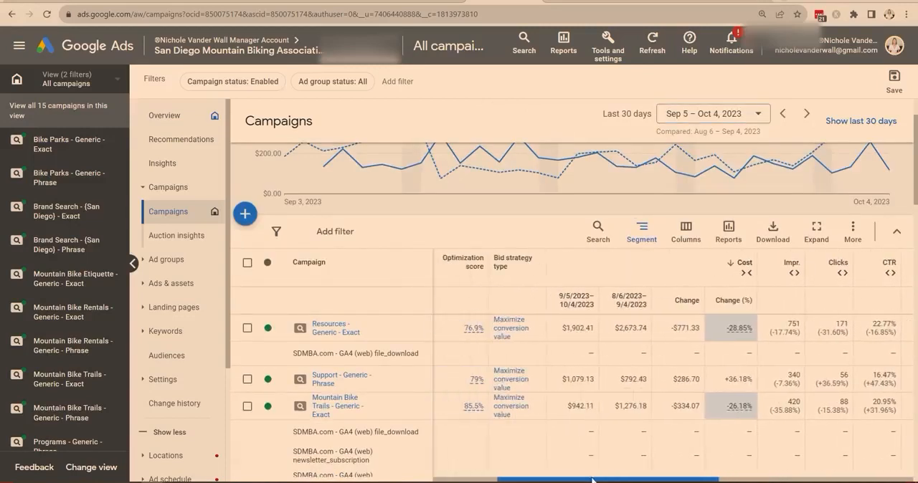
click(746, 273)
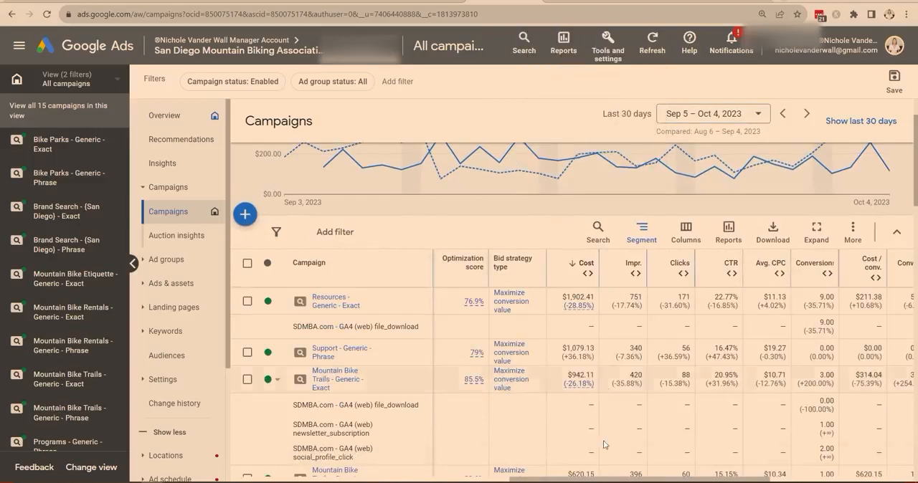
drag(610, 480, 585, 479)
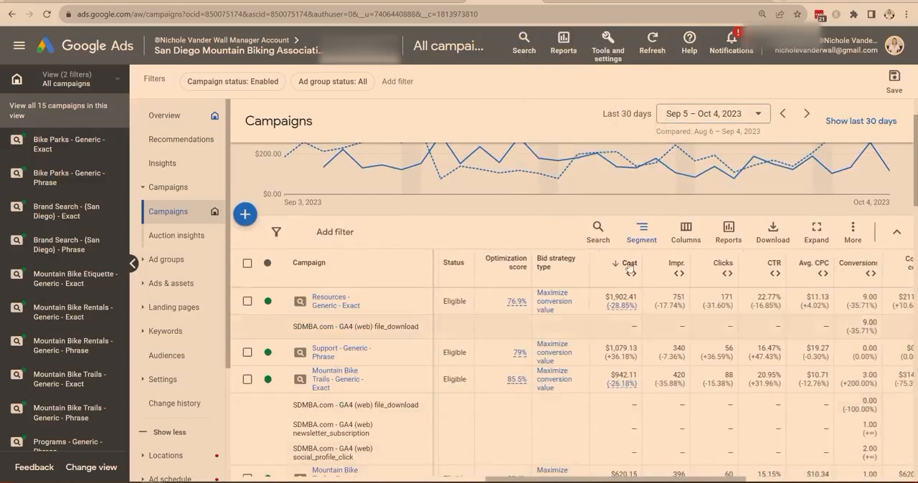
click(631, 274)
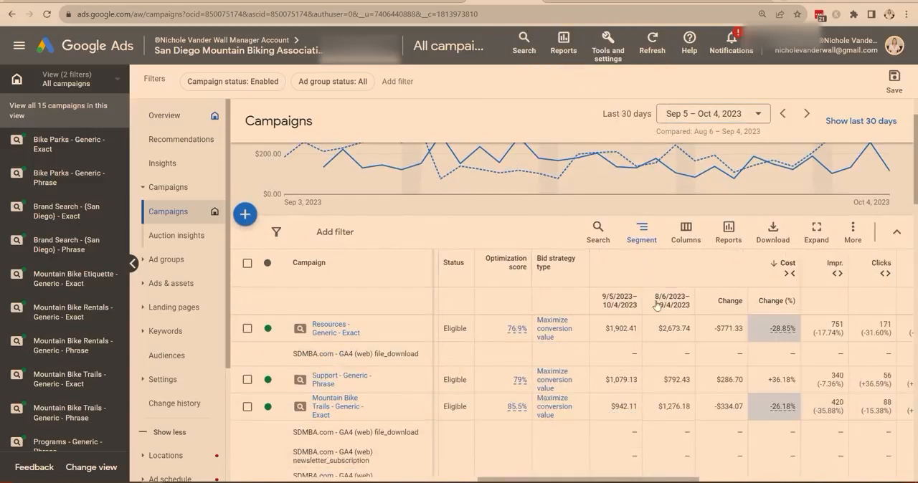
drag(660, 480, 663, 479)
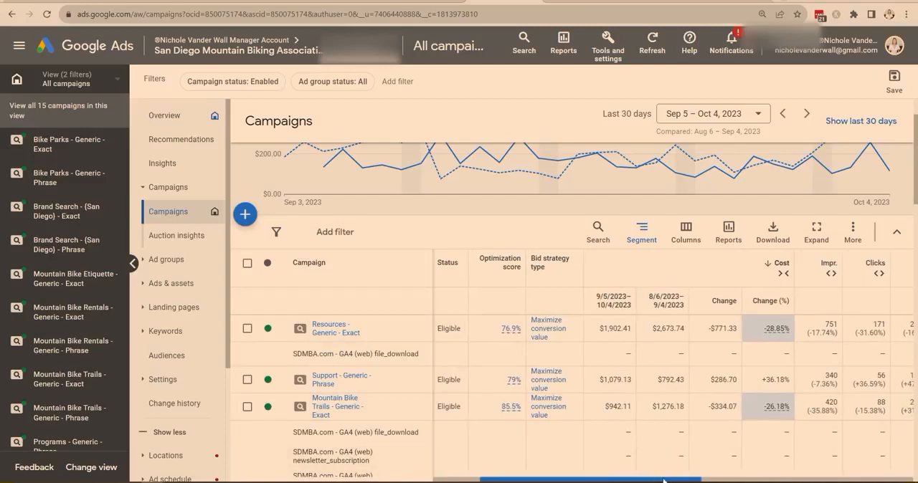
drag(664, 480, 828, 479)
click(671, 274)
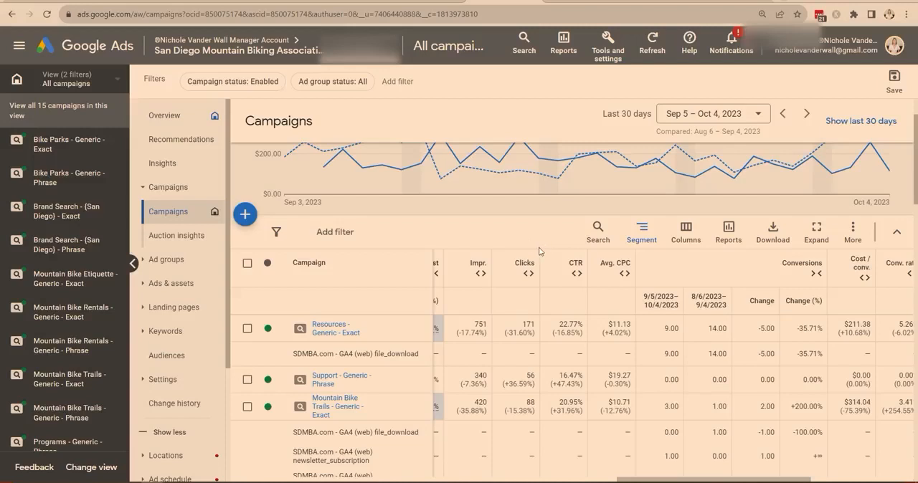
Filter the campaigns table to campaign names containing "brand".
click(330, 231)
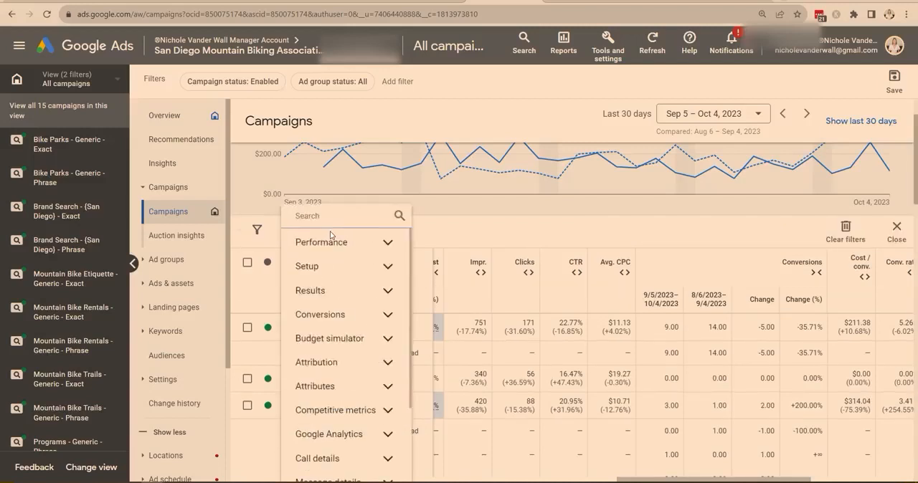
text(campai)
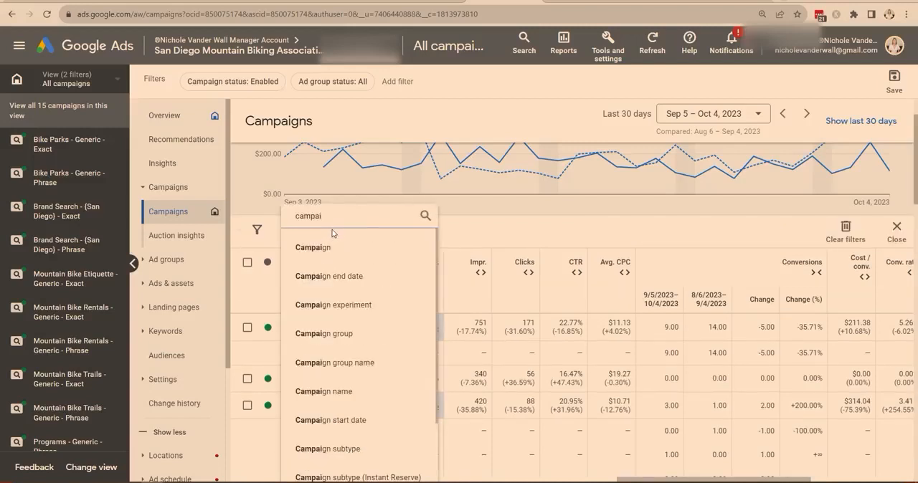
click(340, 392)
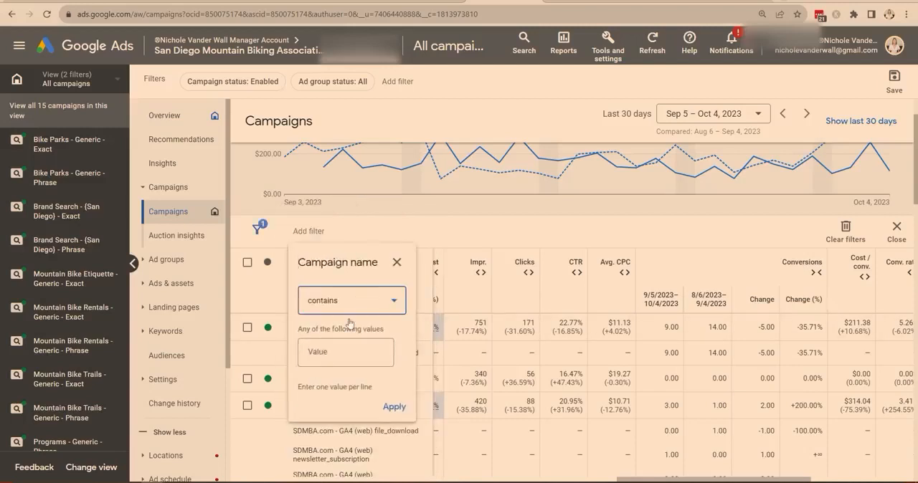
click(349, 347)
text(brand)
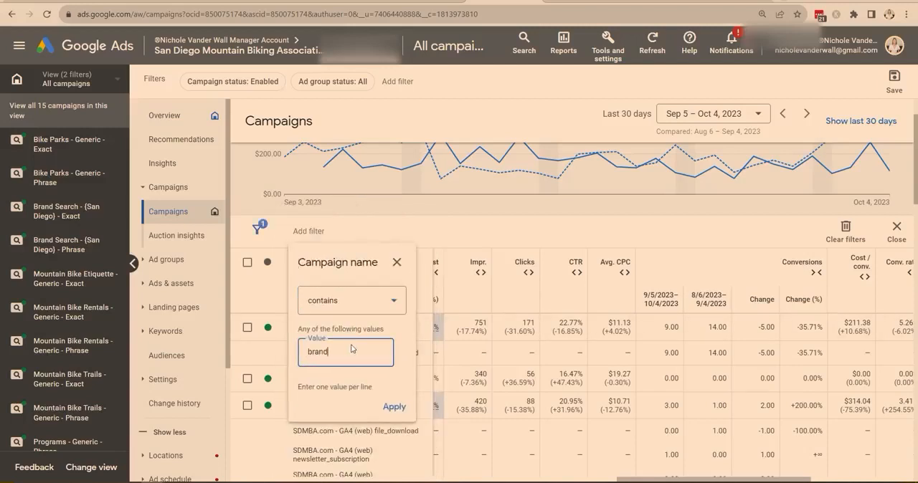
click(394, 407)
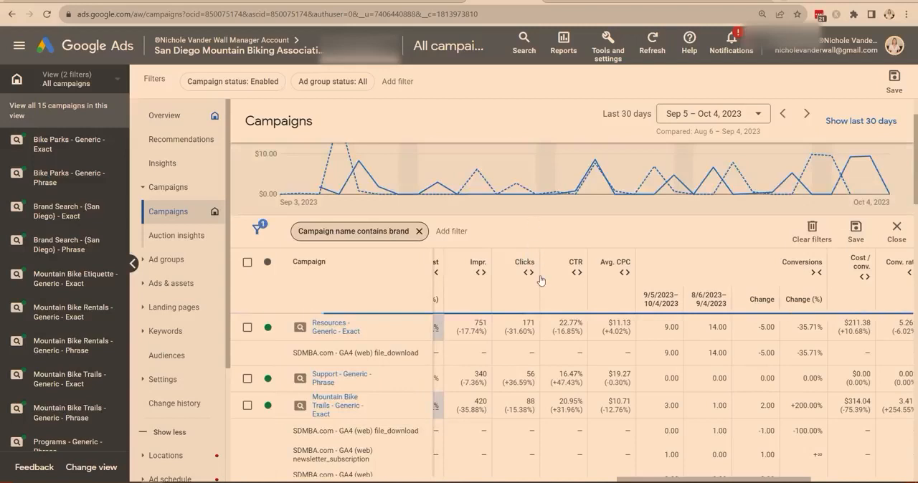
Examine the cost of the brand campaigns and their filtered total across the two periods.
scroll(571, 361, down, 3)
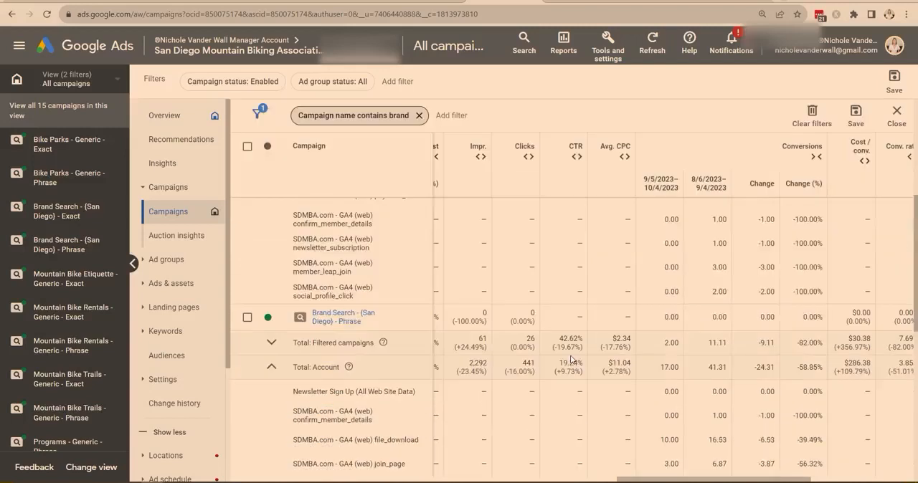
scroll(566, 327, up, 3)
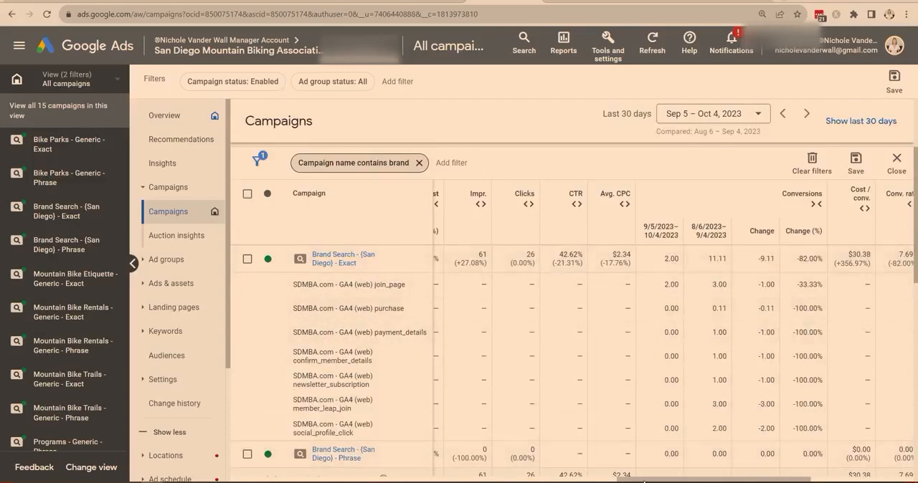
drag(646, 478, 550, 479)
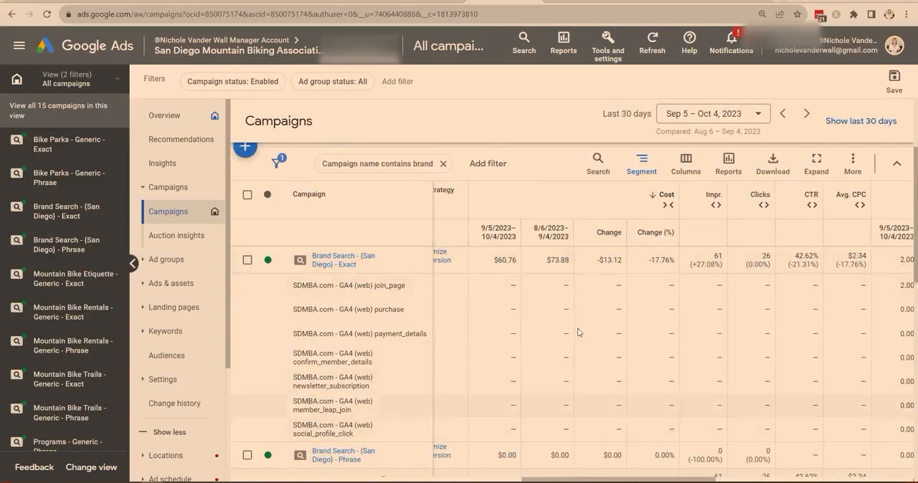
scroll(580, 324, down, 1)
scroll(580, 329, down, 1)
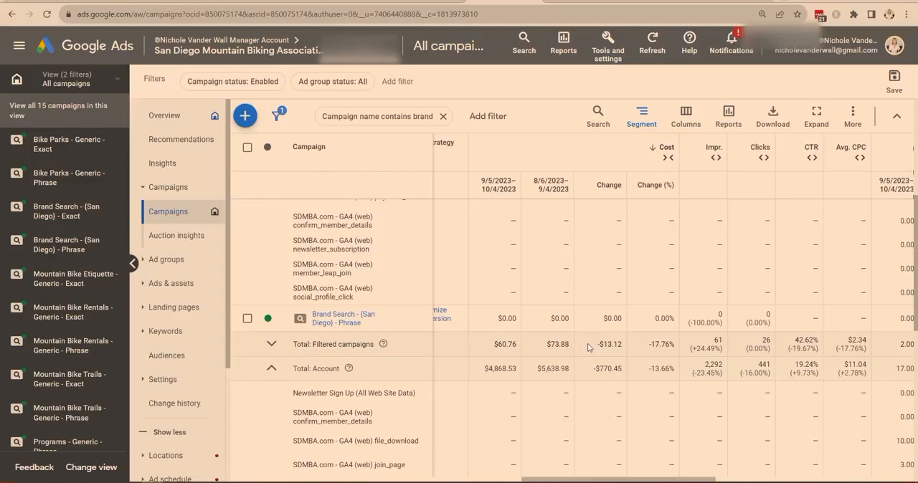
double_click(555, 344)
double_click(508, 344)
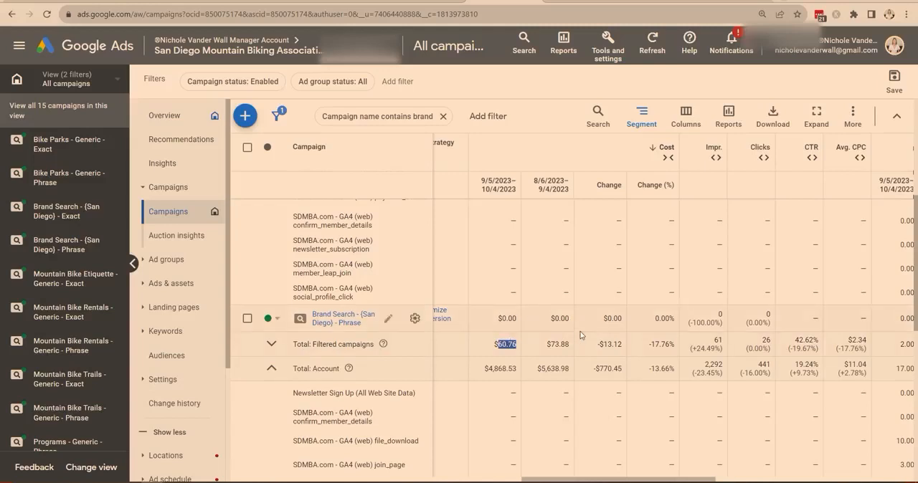
double_click(611, 344)
click(612, 344)
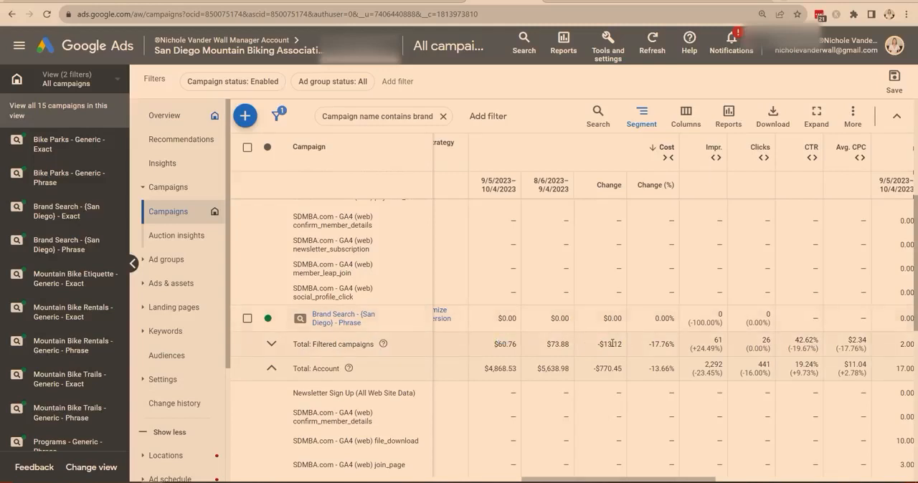
Examine the brand campaigns' conversions by conversion action and compare the filtered totals of the two periods.
scroll(612, 344, up, 3)
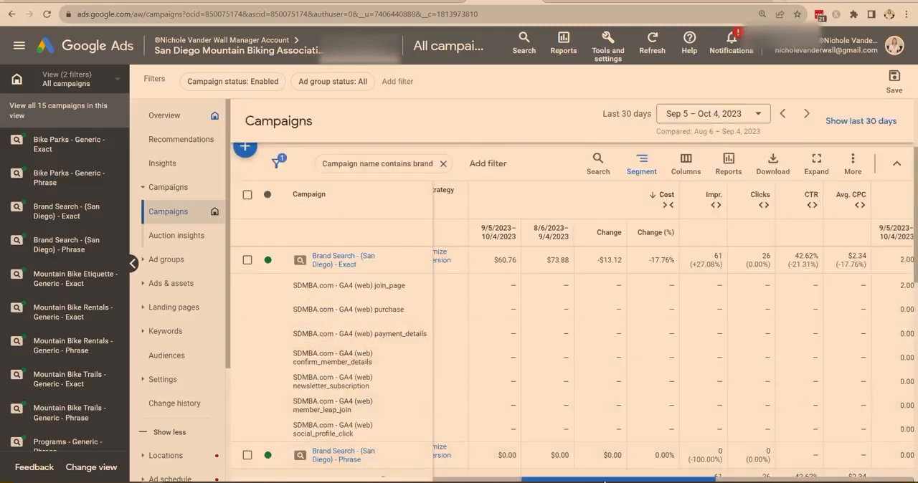
drag(606, 482, 744, 481)
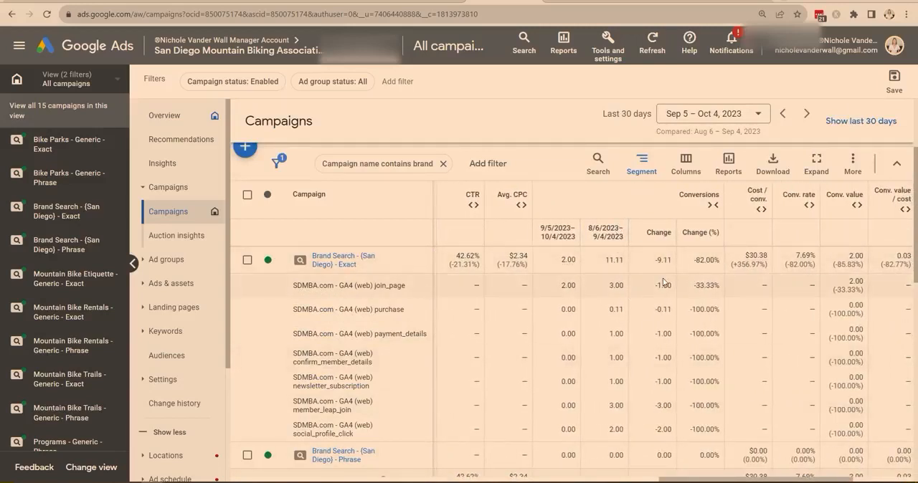
scroll(638, 306, down, 3)
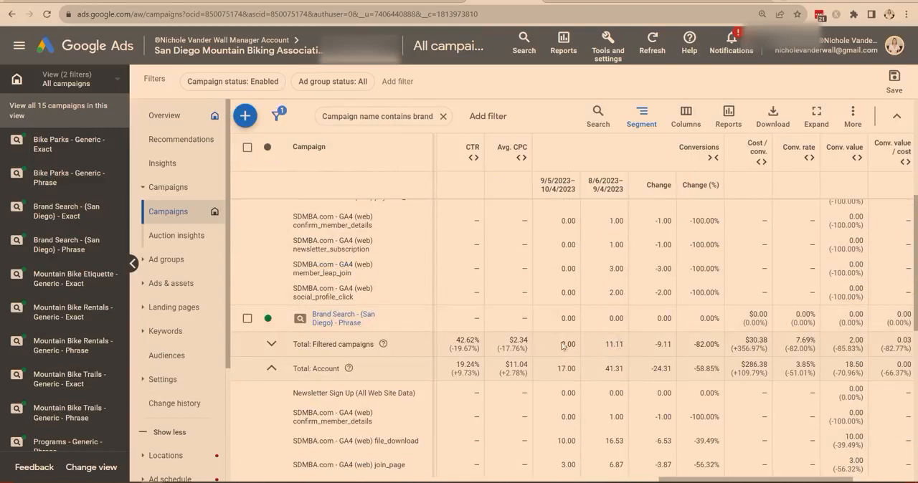
double_click(613, 344)
click(613, 344)
double_click(569, 344)
click(579, 350)
scroll(663, 347, up, 5)
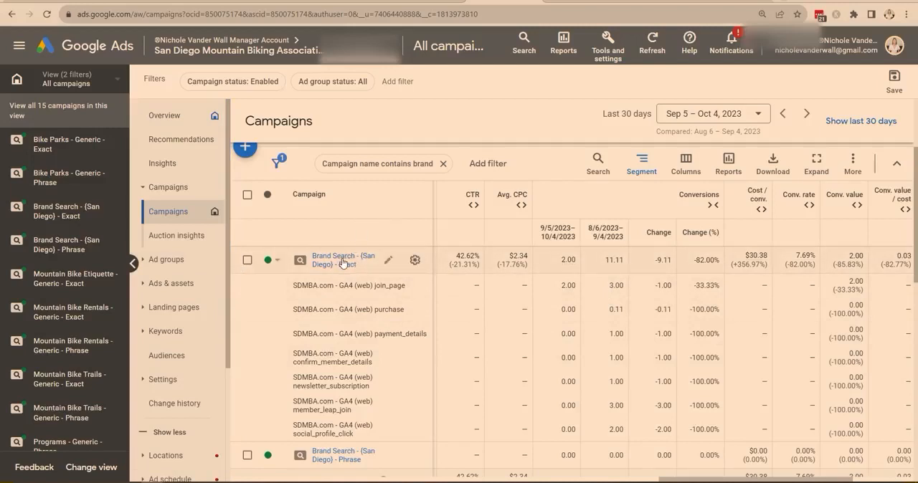
scroll(193, 335, down, 1)
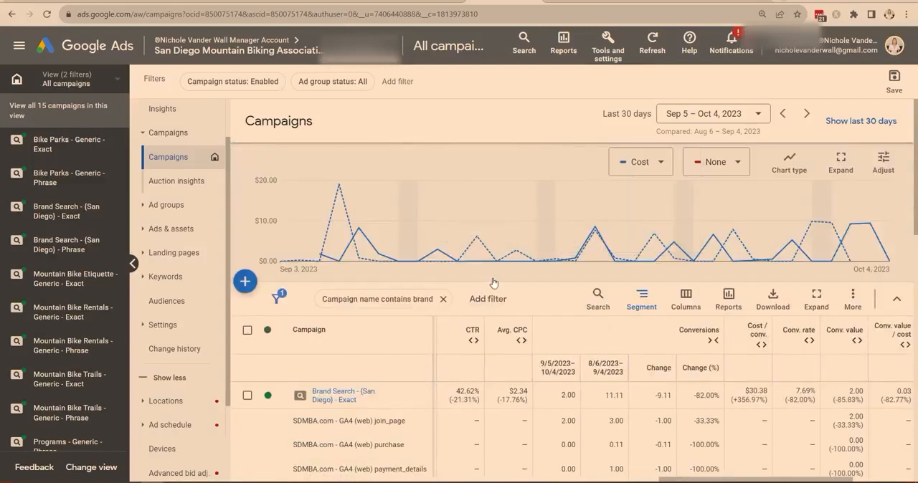
Change the campaign name filter to "does not contain" brand and bring up the non-brand campaigns.
scroll(430, 230, down, 1)
click(423, 237)
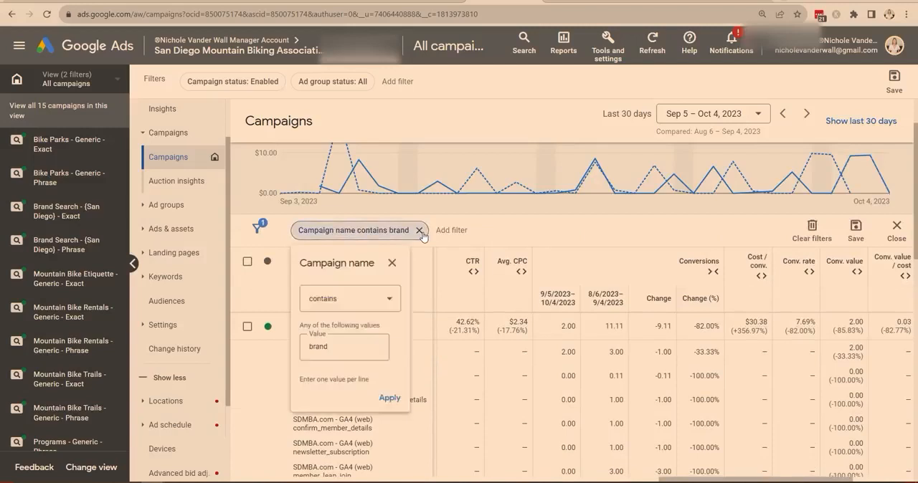
click(349, 316)
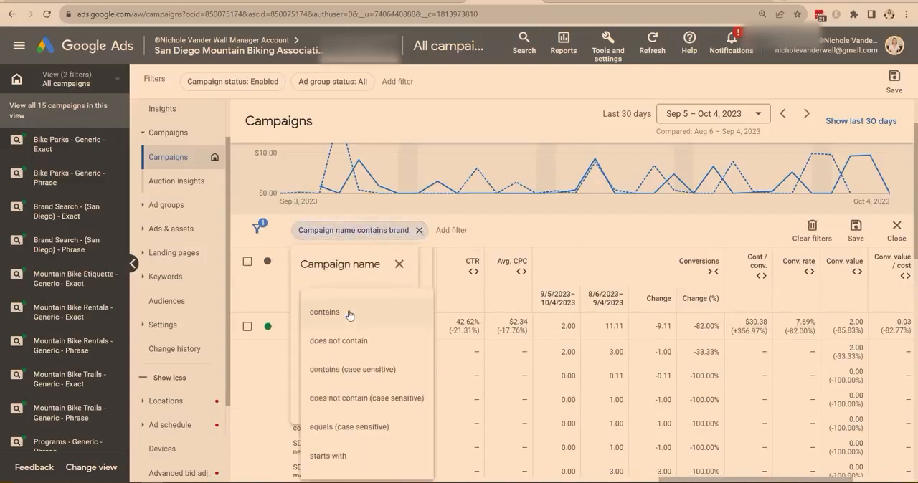
click(343, 355)
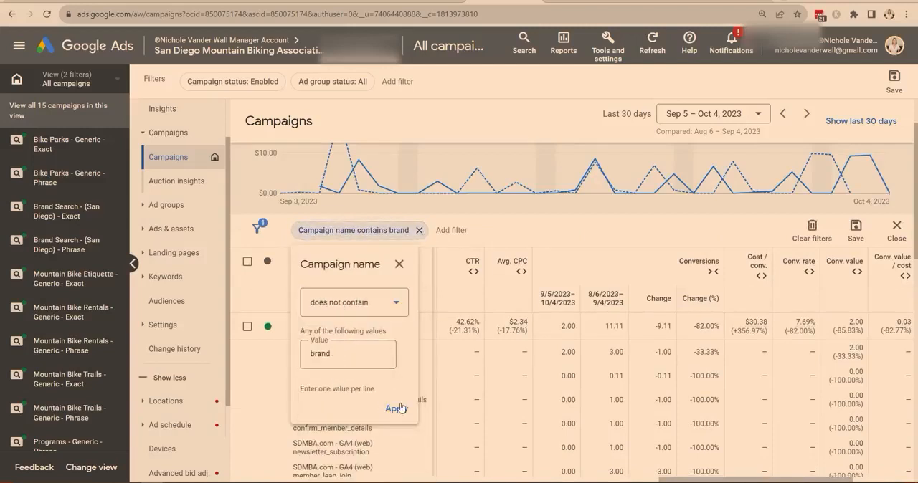
click(397, 408)
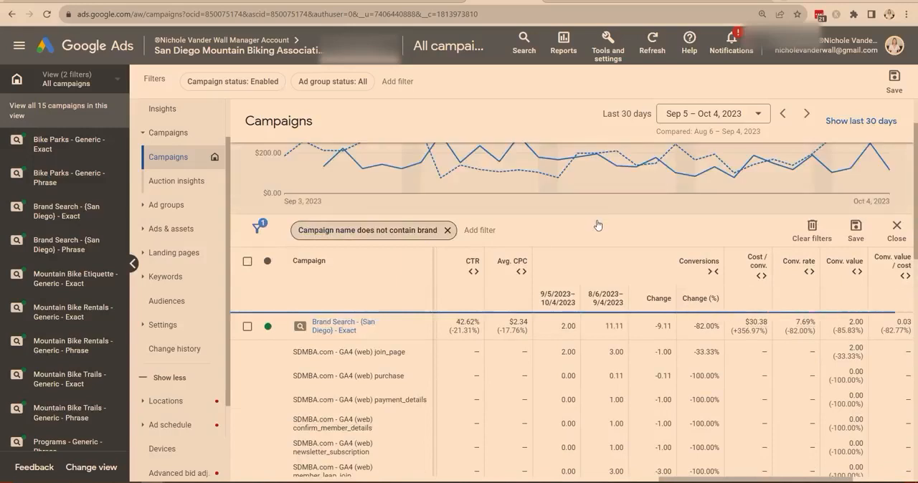
scroll(599, 225, down, 1)
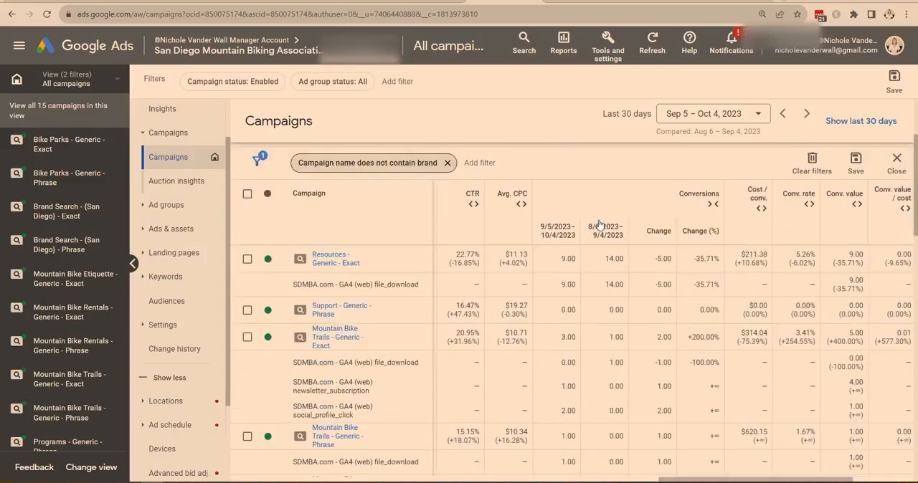
Examine the non-brand campaigns' conversions by action, then compare cost and conversions of the "San Diego Mountain Biking - Generic - Exact" campaign across both periods.
scroll(601, 267, down, 3)
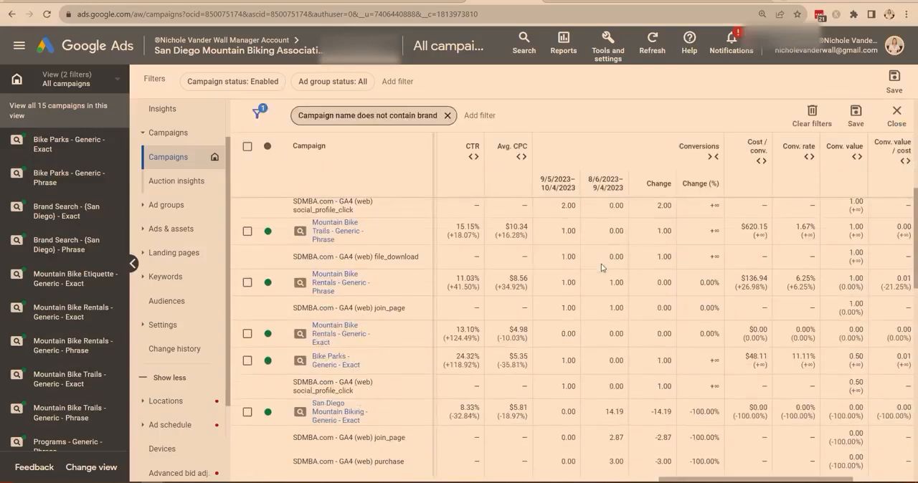
scroll(601, 267, down, 2)
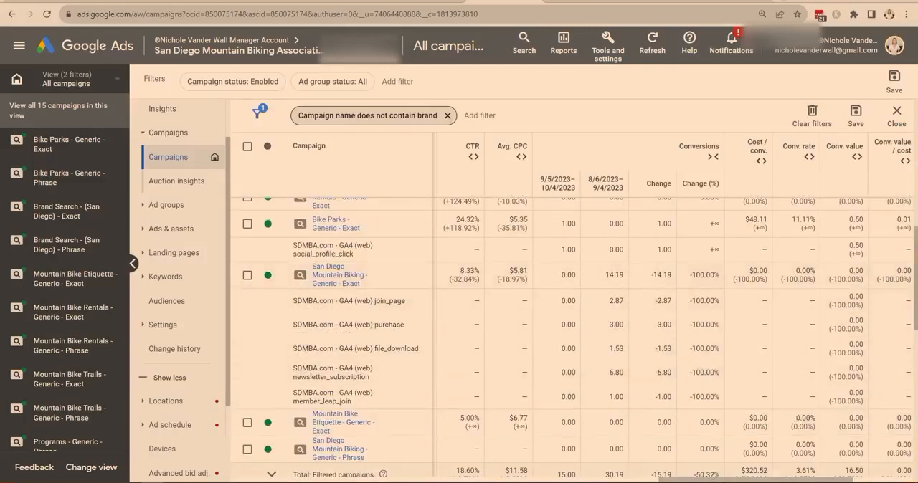
drag(719, 480, 567, 481)
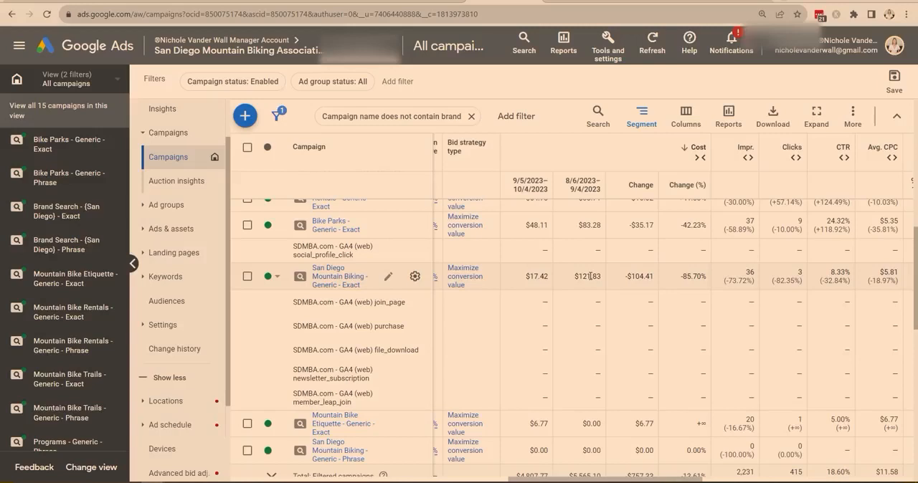
drag(614, 482, 756, 482)
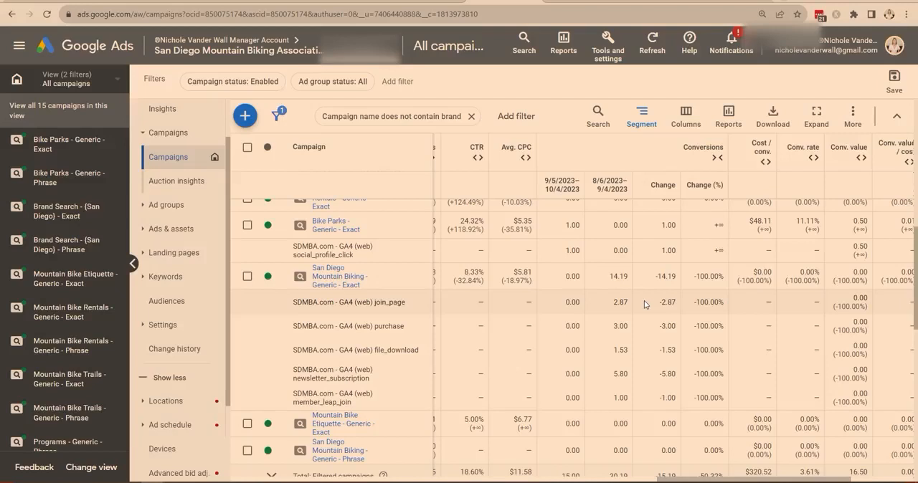
drag(719, 480, 563, 481)
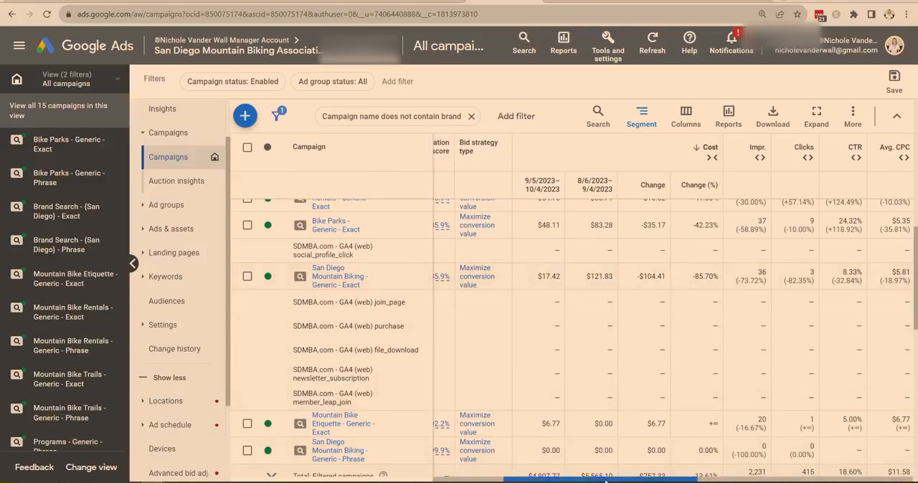
drag(604, 480, 744, 480)
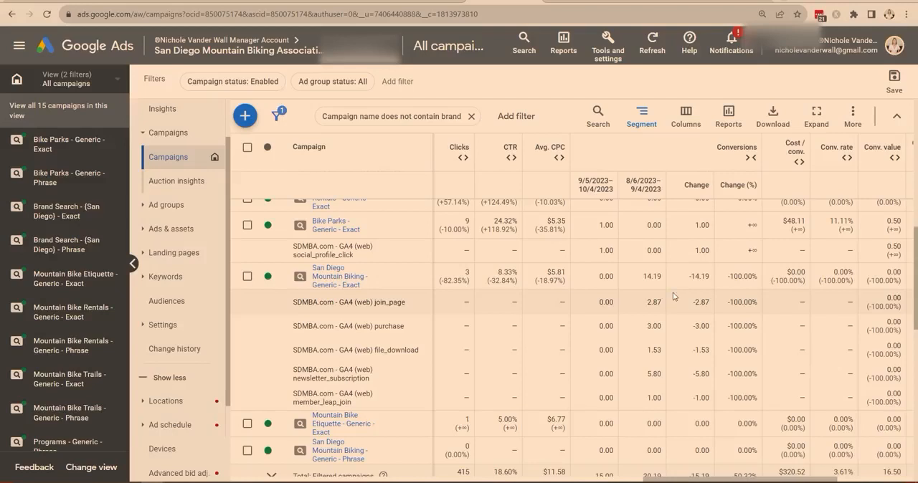
Clear the campaign name filter and compare the total cost and conversions of all enabled campaigns across the two periods.
scroll(662, 300, up, 5)
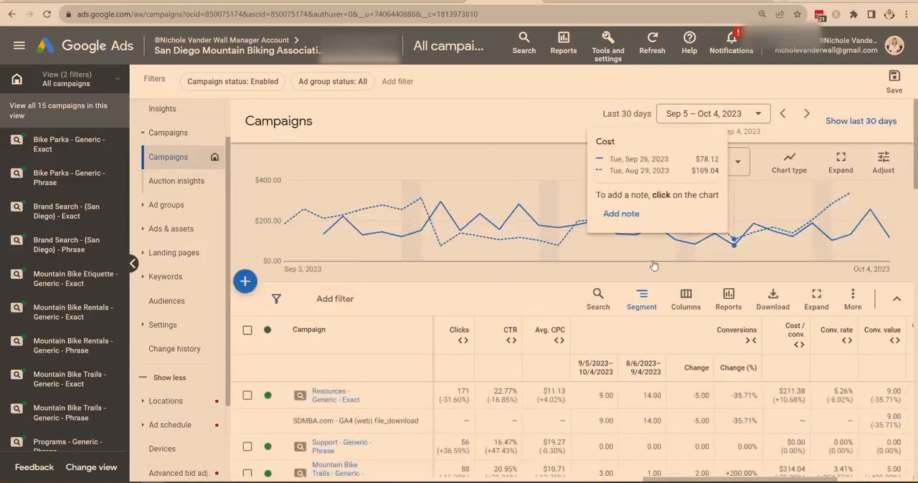
scroll(714, 343, down, 10)
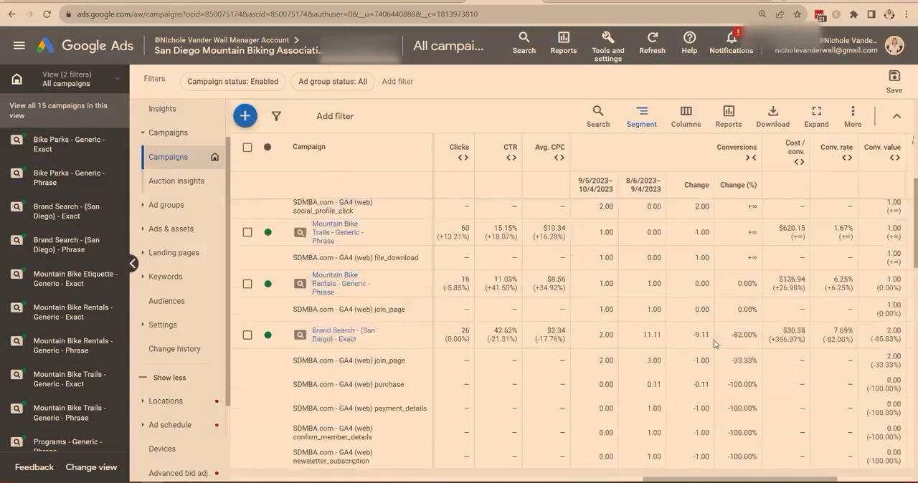
drag(740, 478, 613, 479)
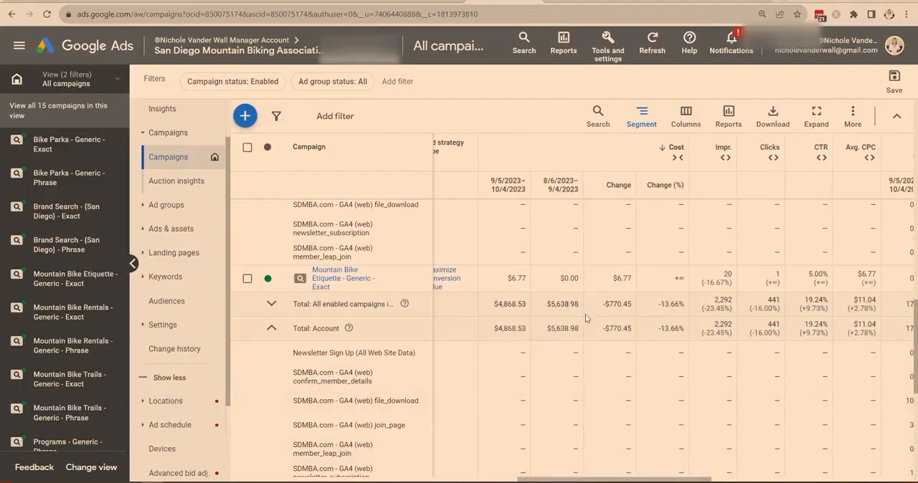
drag(605, 305, 631, 305)
click(625, 306)
drag(614, 482, 745, 481)
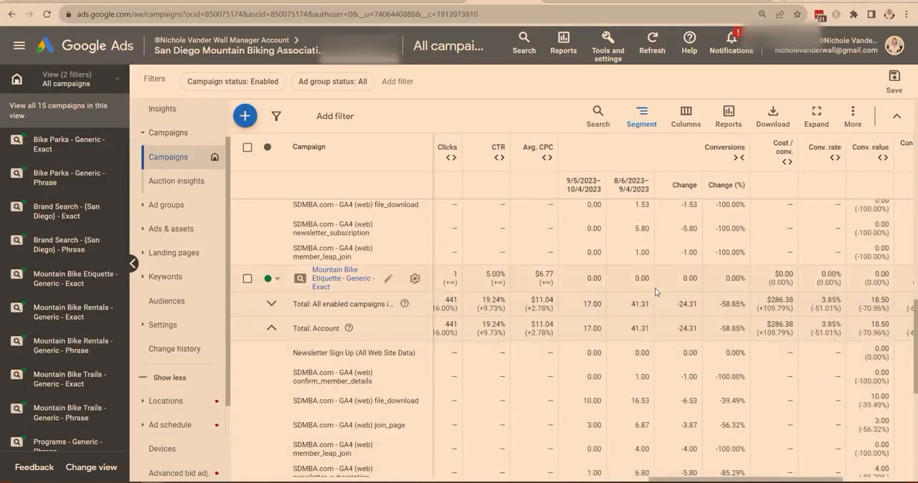